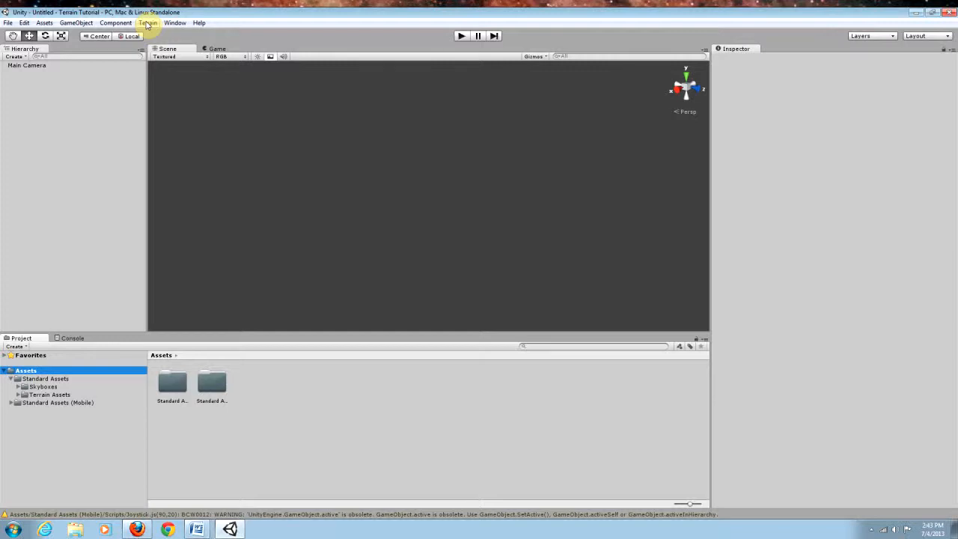
Step: Create a new terrain object in the scene
left_click(148, 23)
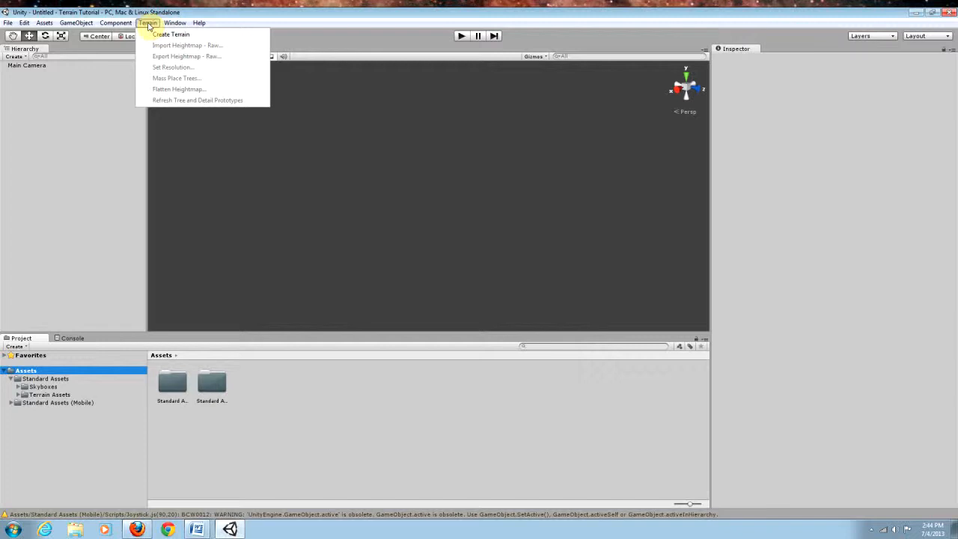
left_click(190, 36)
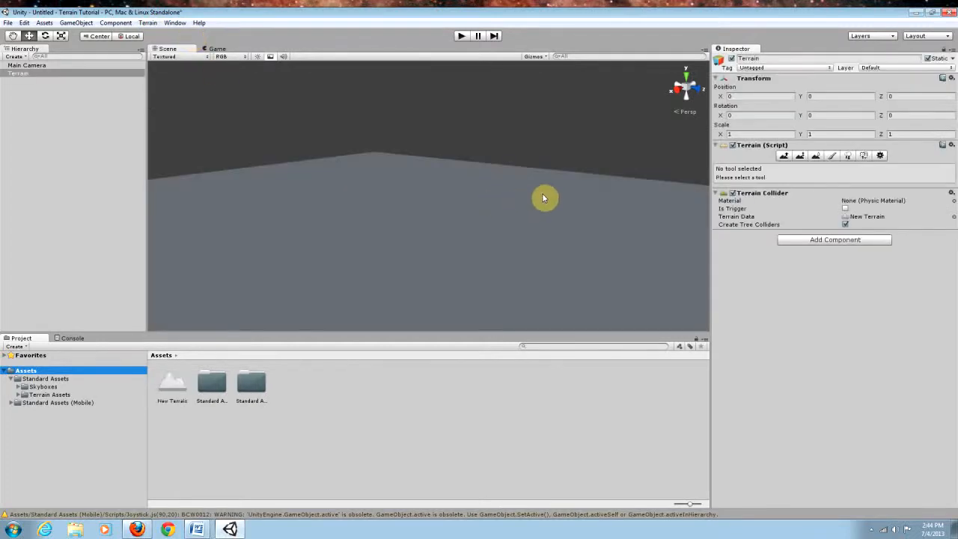
left_click_drag(544, 189, 466, 253, "alt")
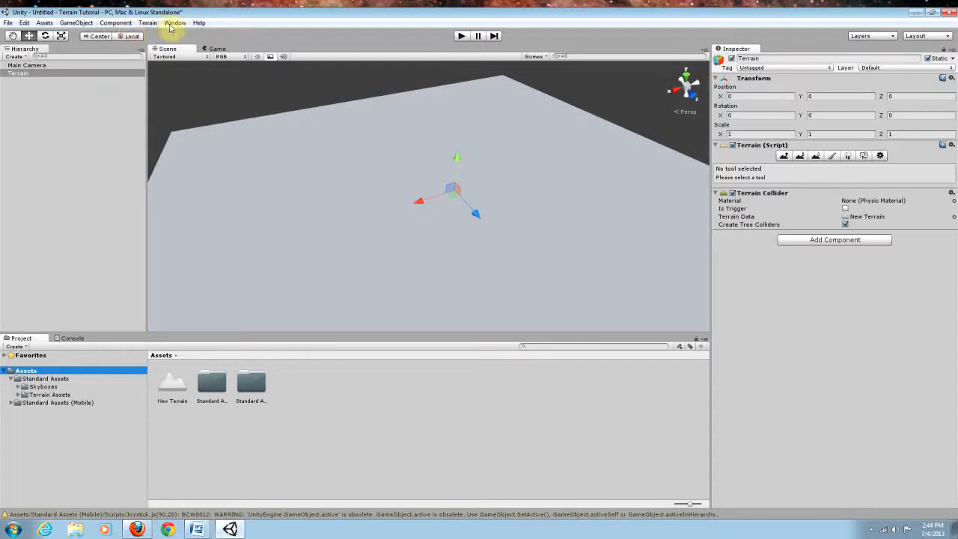
Step: Set the terrain resolution to a width of 1000 and a length of 1000
left_click(149, 23)
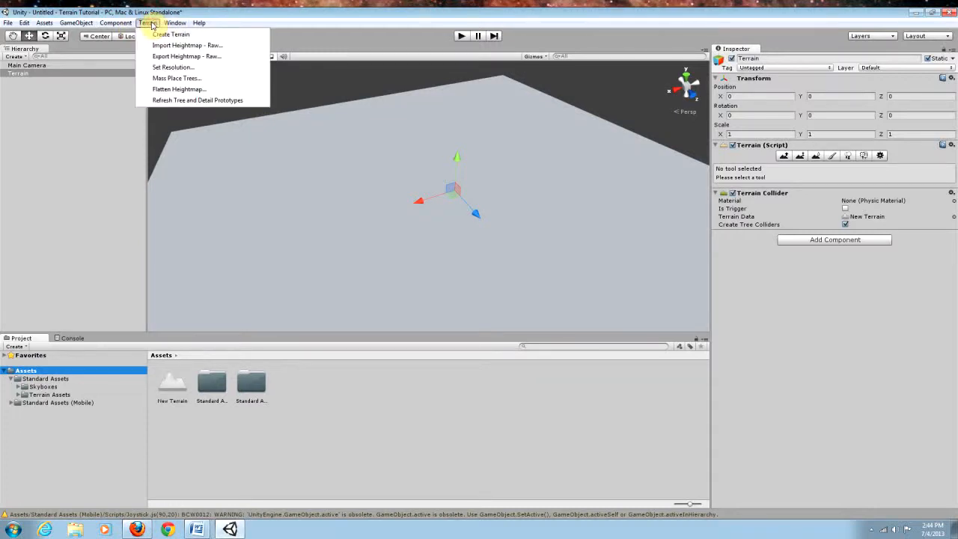
left_click(182, 69)
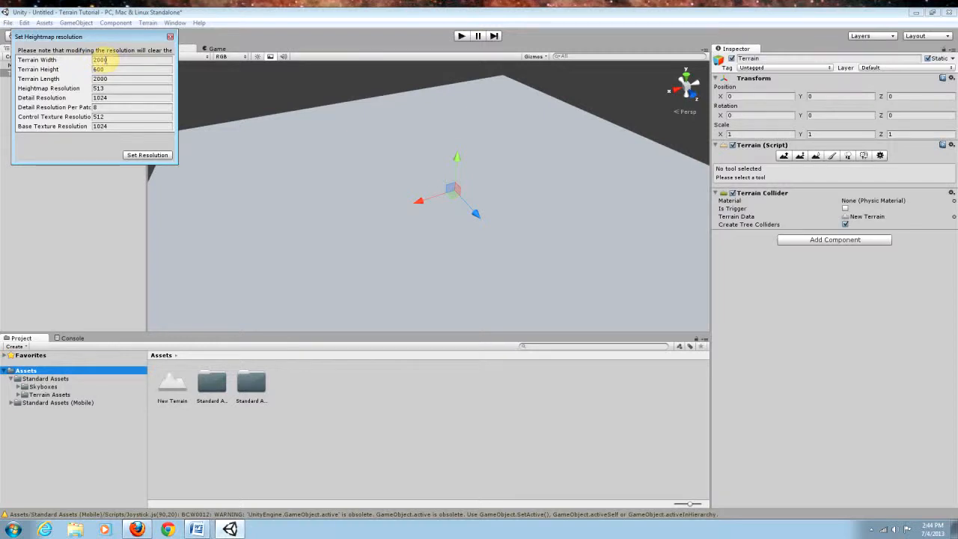
left_click(117, 58)
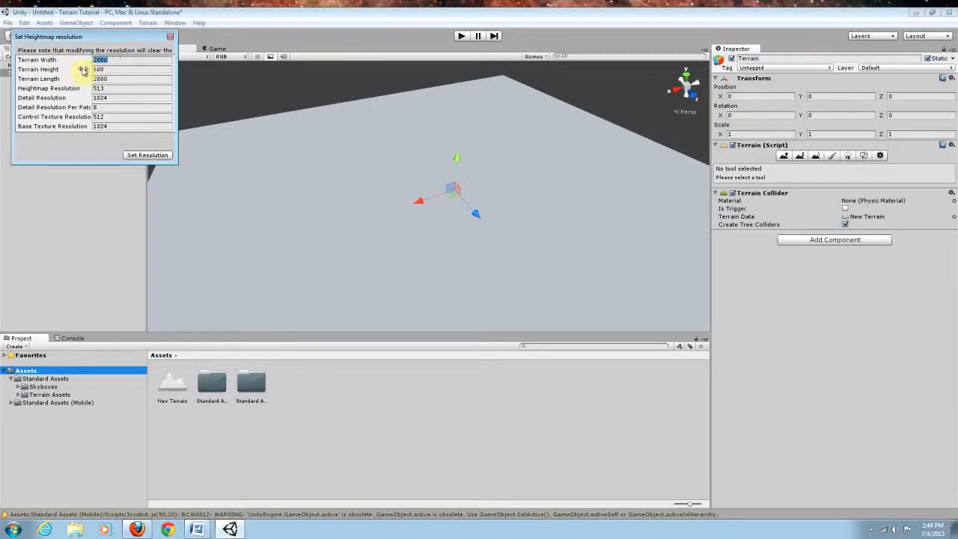
type("1000")
left_click(141, 79)
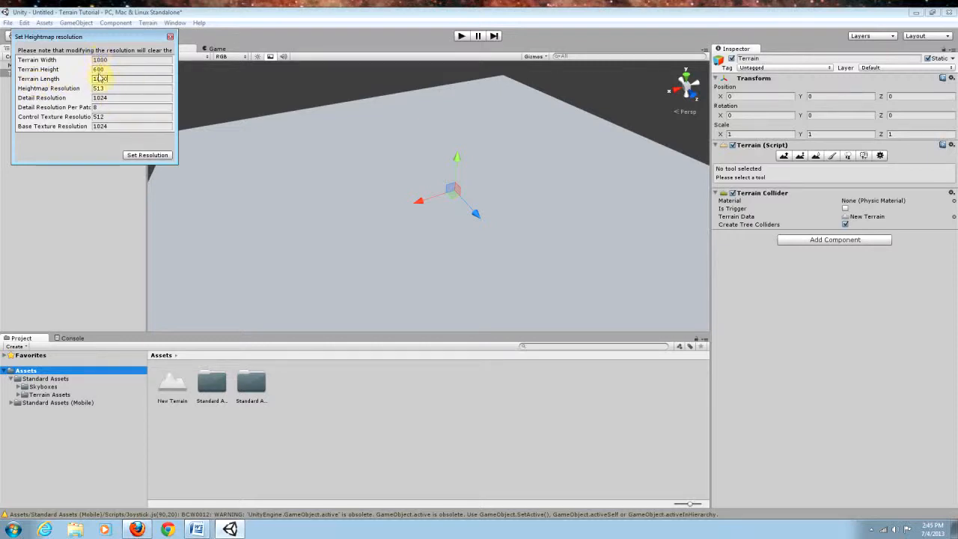
left_click(148, 155)
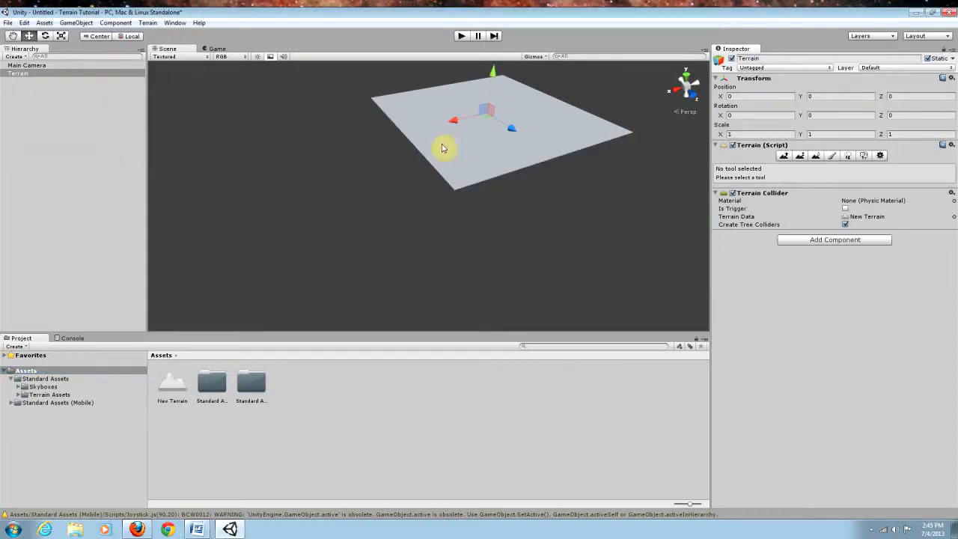
left_click_drag(439, 152, 453, 128, "alt")
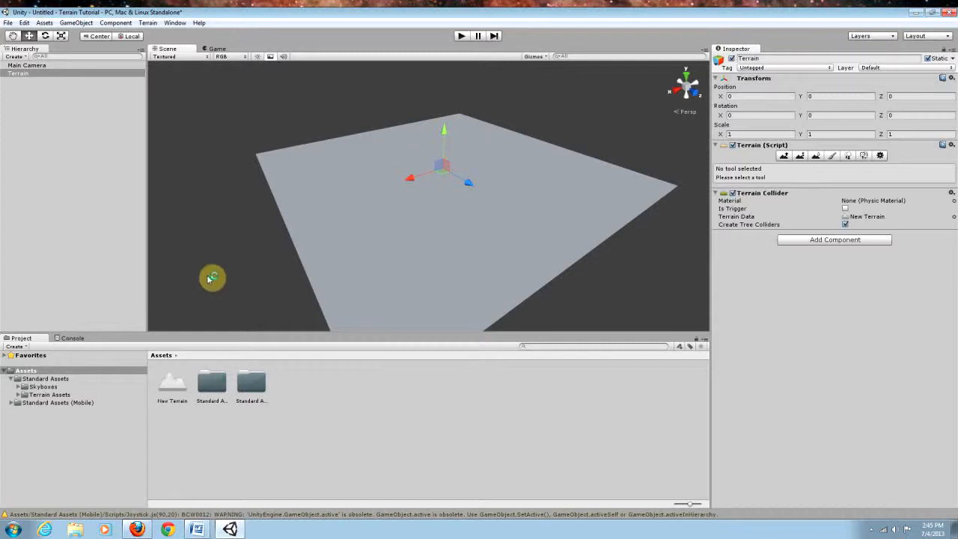
left_click_drag(490, 225, 511, 222, "alt")
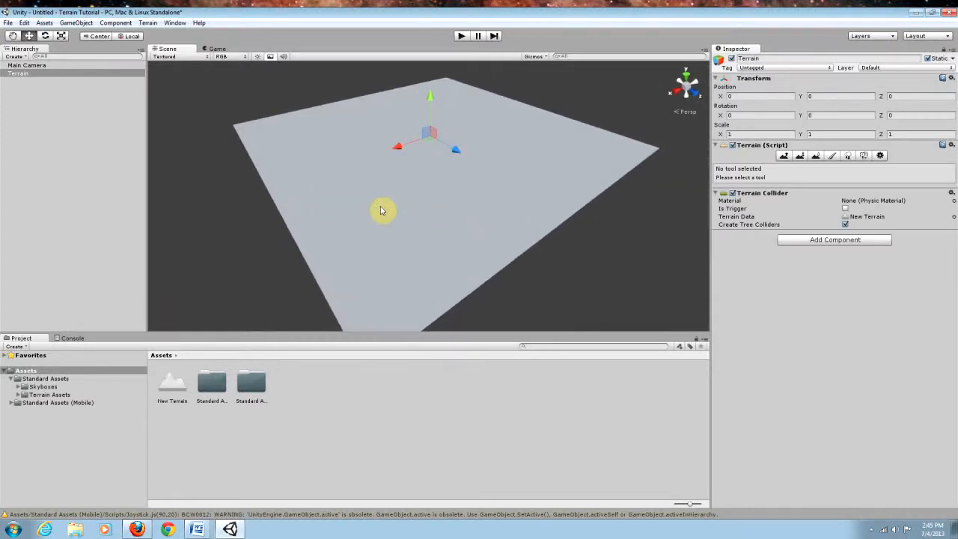
left_click(19, 387)
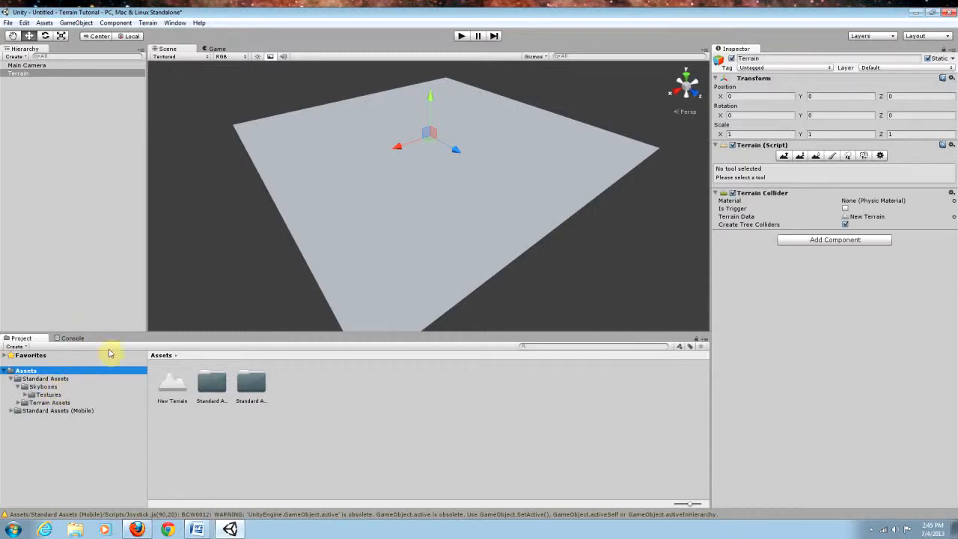
mouse_move(391, 288)
left_mouse_down("alt")
mouse_move(381, 238)
mouse_move(406, 248)
mouse_move(395, 275)
left_mouse_up("alt")
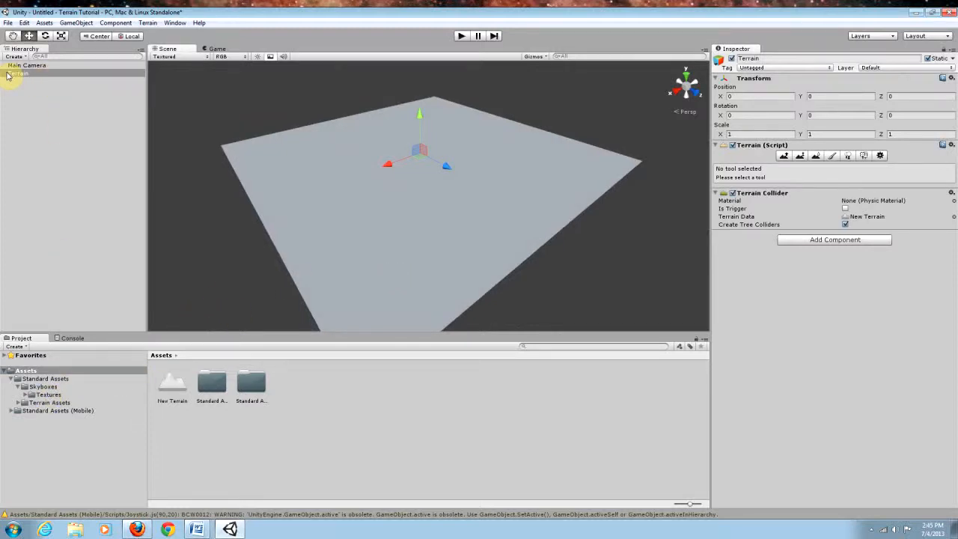
Step: Select the terrain, activate the Raise / Lower Terrain tool and set the brush size to 100
left_click(34, 74)
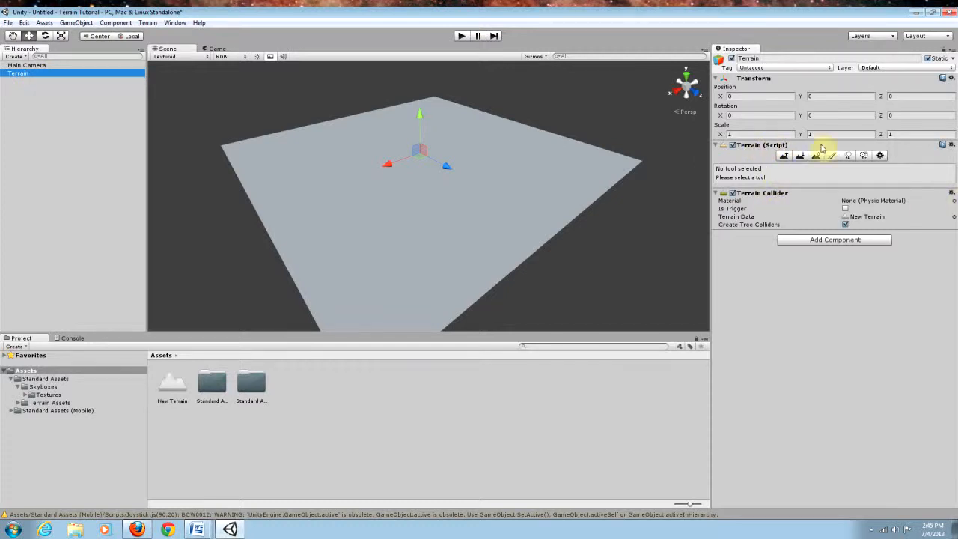
left_click(783, 156)
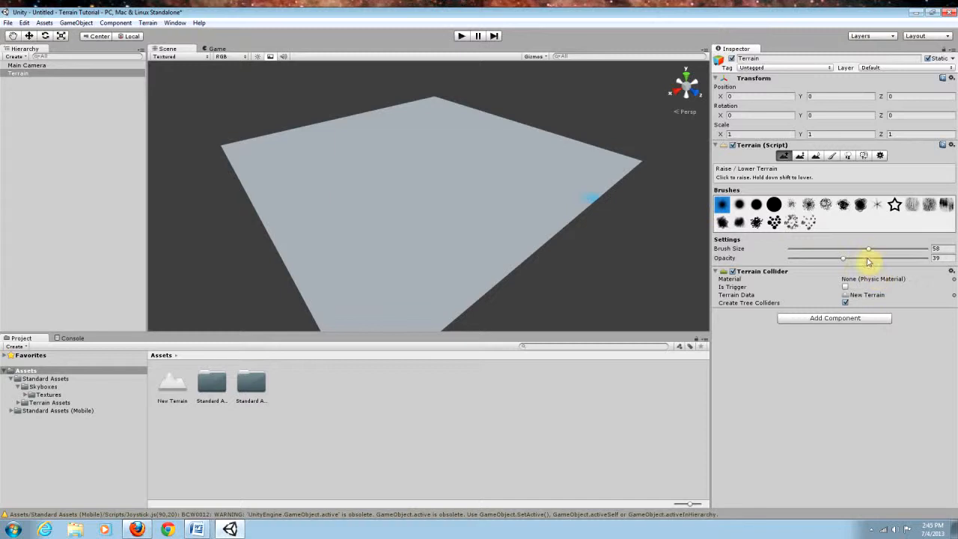
left_click_drag(867, 249, 928, 248)
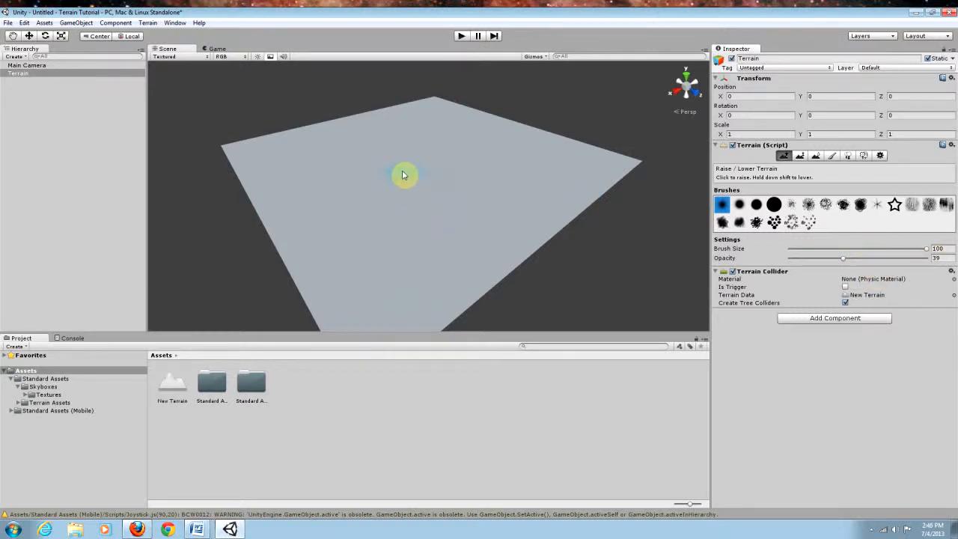
Step: Paint raised hills across the middle of the terrain with the round brush
mouse_move(388, 181)
left_mouse_down()
mouse_move(410, 196)
mouse_move(374, 197)
mouse_move(393, 218)
mouse_move(494, 208)
mouse_move(471, 154)
mouse_move(462, 193)
mouse_move(706, 189)
left_mouse_up()
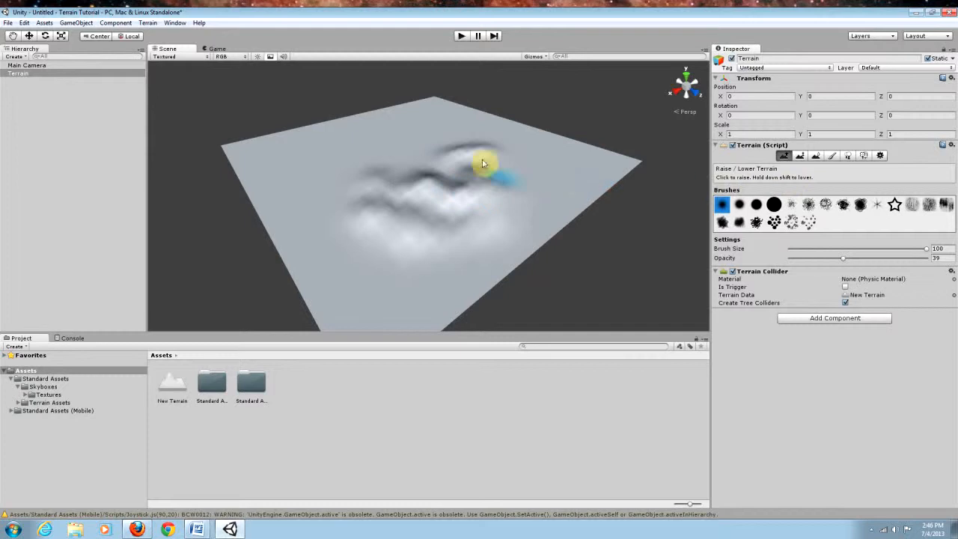
mouse_move(436, 272)
left_mouse_down("shift")
mouse_move(402, 191)
mouse_move(422, 233)
mouse_move(417, 265)
mouse_move(427, 223)
mouse_move(454, 262)
mouse_move(464, 214)
mouse_move(515, 246)
mouse_move(454, 176)
mouse_move(494, 171)
mouse_move(483, 132)
mouse_move(516, 156)
mouse_move(459, 145)
mouse_move(507, 158)
mouse_move(468, 154)
mouse_move(409, 173)
mouse_move(426, 173)
mouse_move(368, 207)
mouse_move(381, 176)
left_mouse_up("shift")
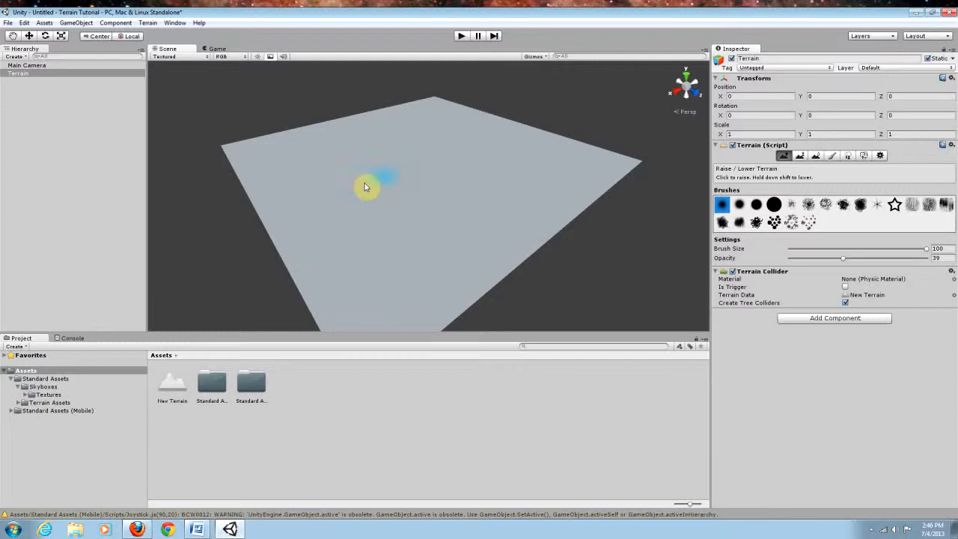
left_click(454, 147)
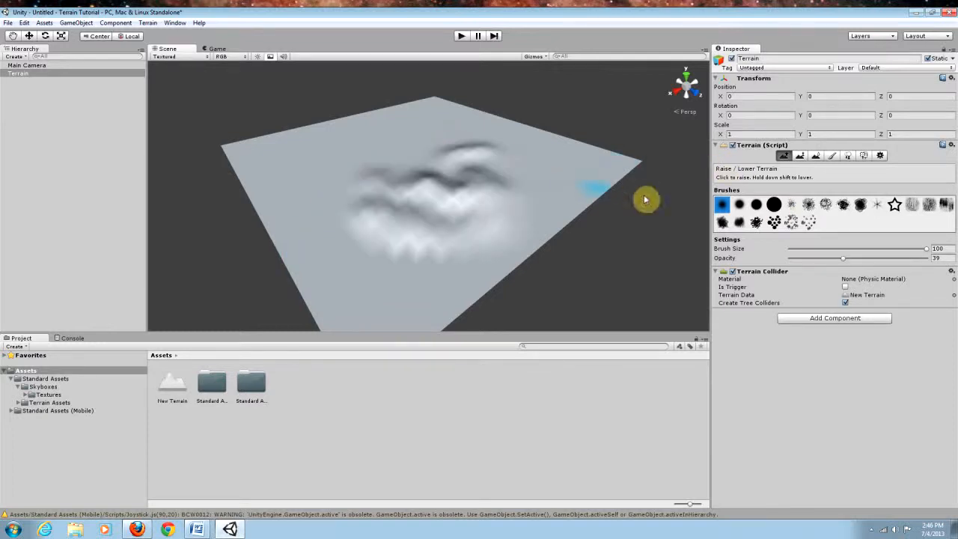
Step: Undo all the painted hills
key("ctrl+z")
key("ctrl+z")
key("ctrl+z")
key("ctrl+z")
key("ctrl+z")
key("ctrl+z")
key("ctrl+z")
key("ctrl+z")
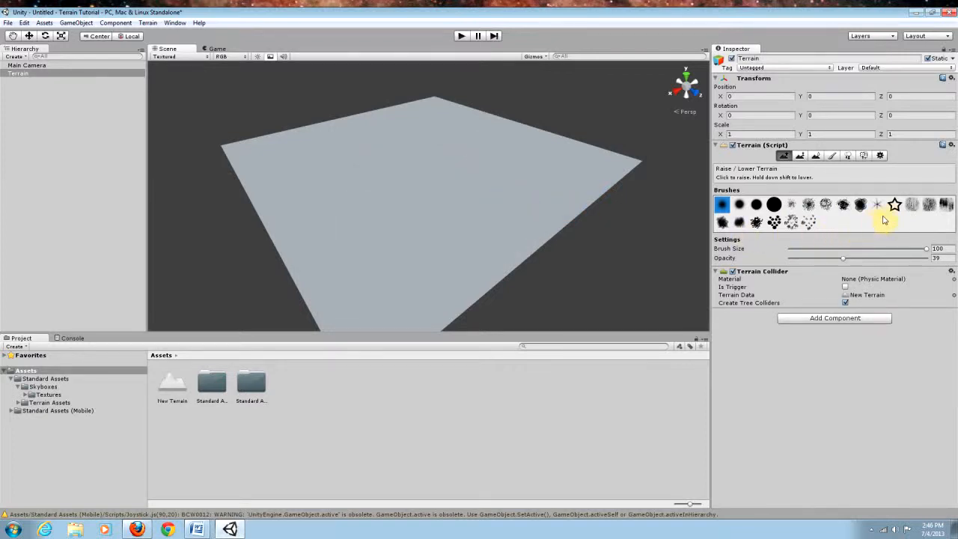
Step: Stamp raised shapes near the terrain centre using the spiky brush and the star brush
left_click(878, 206)
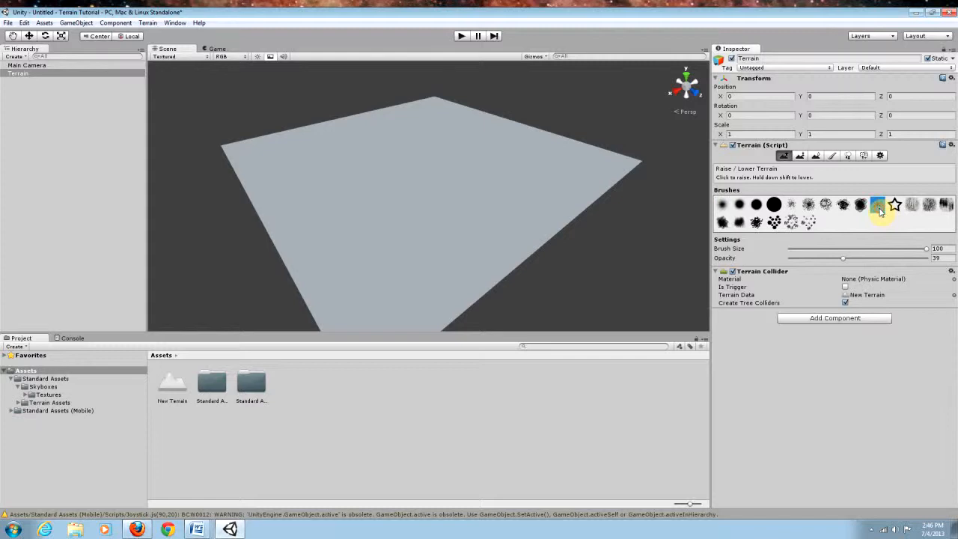
left_click(396, 211)
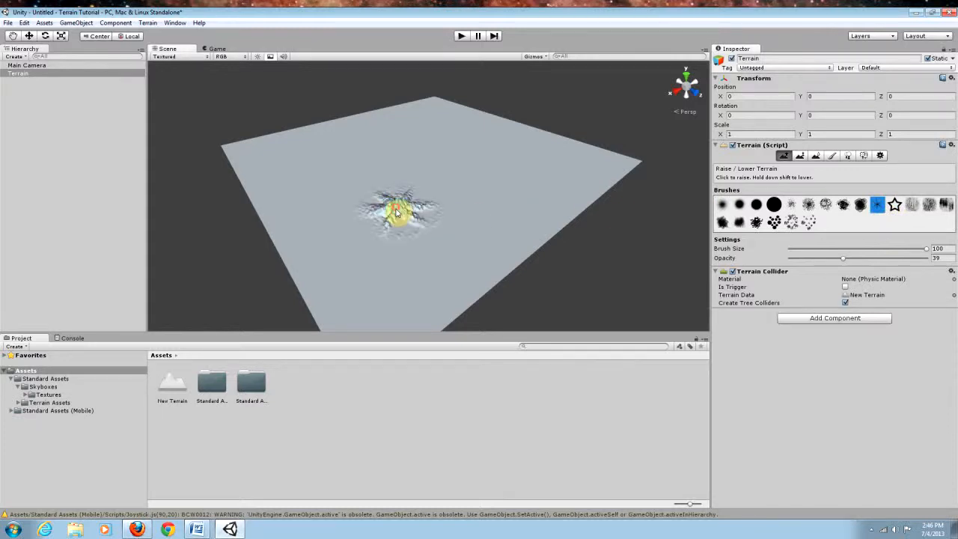
left_click(895, 205)
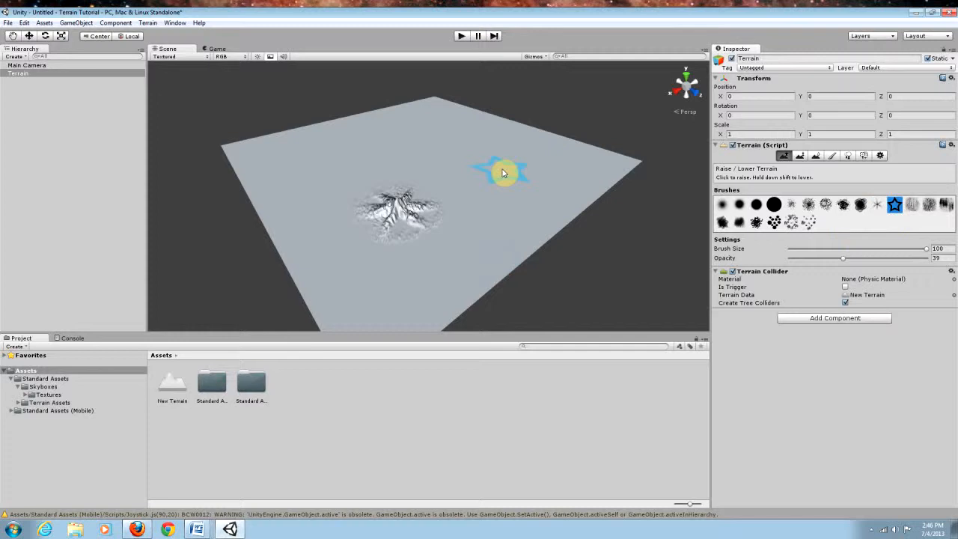
left_click(503, 188)
left_click(460, 240)
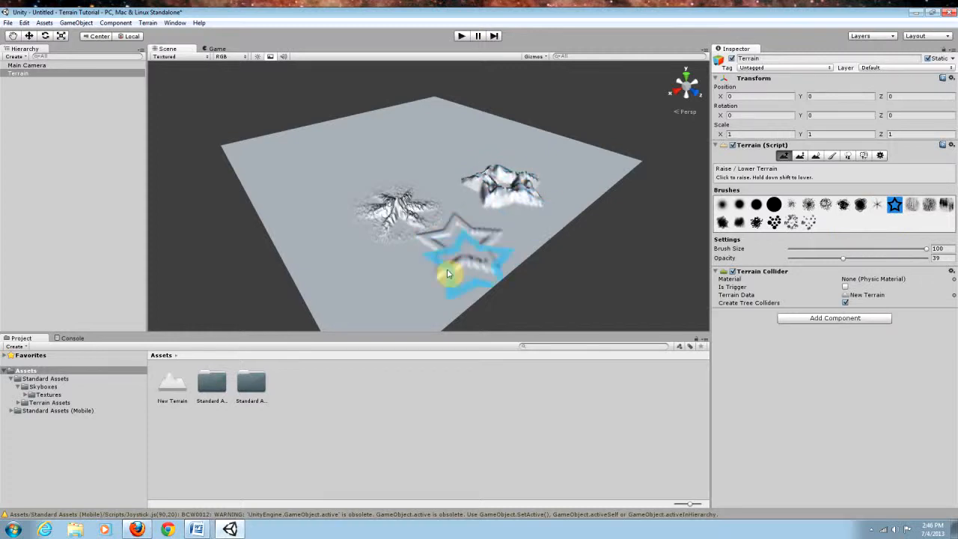
Step: Stamp more stars and paint bumpy hills across the terrain with several other brushes
left_click(380, 280)
left_click(333, 218)
left_click(915, 205)
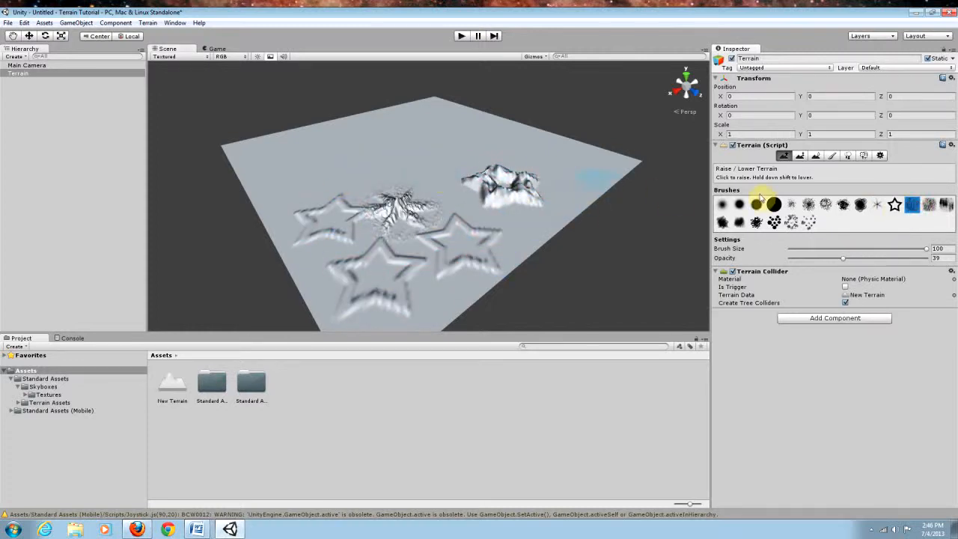
left_click(776, 223)
left_click(404, 157)
left_click(456, 147)
left_click_drag(376, 167, 304, 161)
mouse_move(574, 182)
left_mouse_down()
mouse_move(532, 161)
mouse_move(552, 161)
mouse_move(528, 159)
left_mouse_up()
left_click(792, 221)
left_click_drag(452, 194, 460, 193)
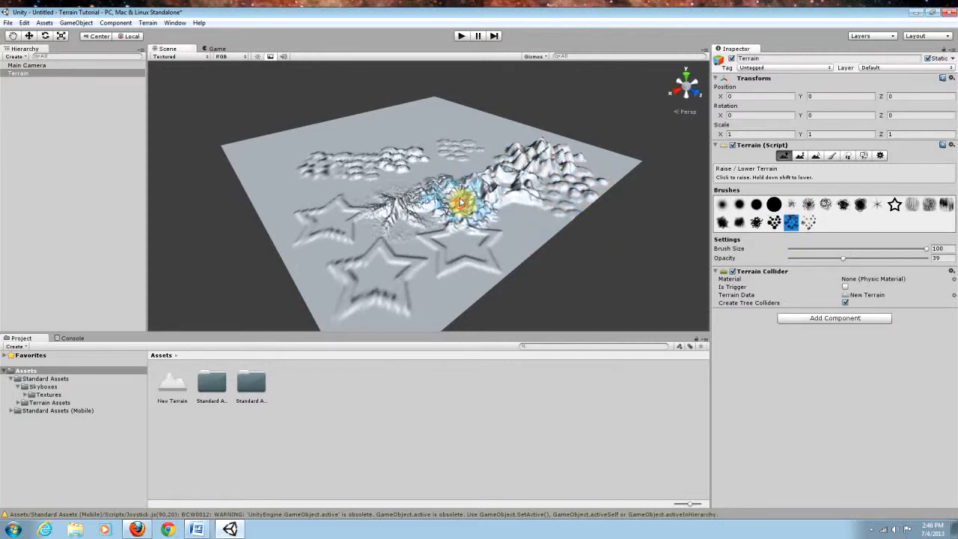
left_click(808, 222)
mouse_move(292, 163)
left_mouse_down()
mouse_move(274, 171)
mouse_move(329, 196)
left_mouse_up()
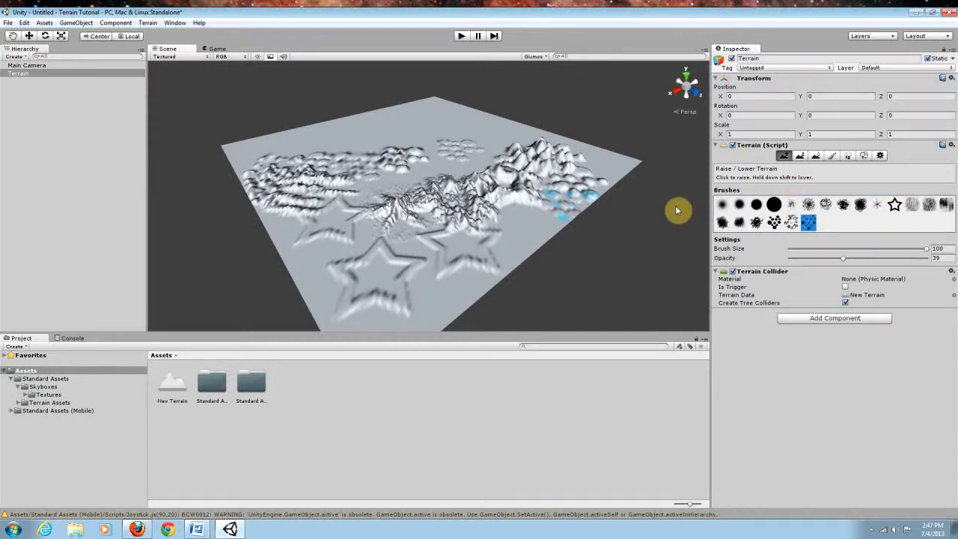
Step: Undo the extra stars and bumpy hills
key("ctrl+z")
key("ctrl+z")
key("ctrl+z")
key("ctrl+z")
key("ctrl+z")
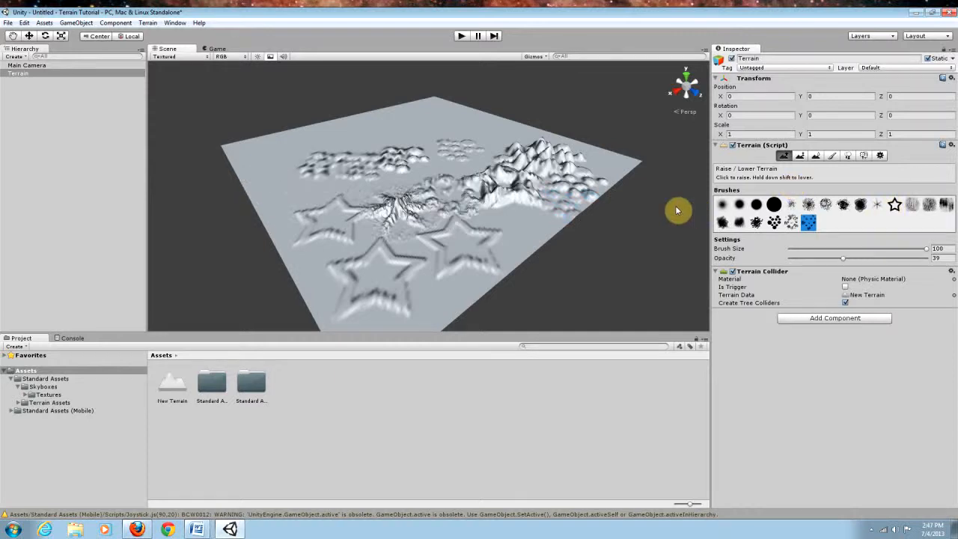
key("ctrl+z")
key("ctrl+z")
key("ctrl+z")
key("ctrl+z")
key("ctrl+z")
key("ctrl+z")
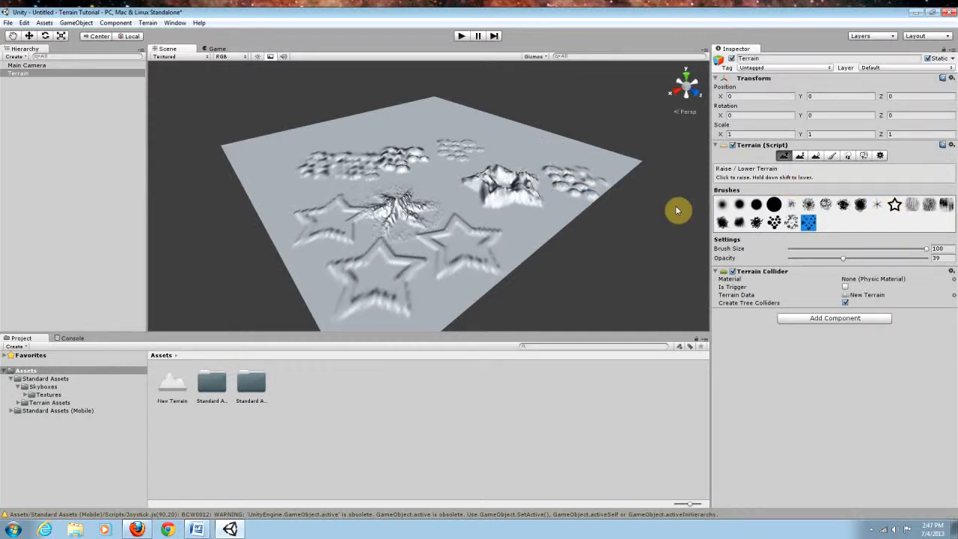
key("ctrl+z")
key("ctrl+z")
key("ctrl+z")
key("ctrl+z")
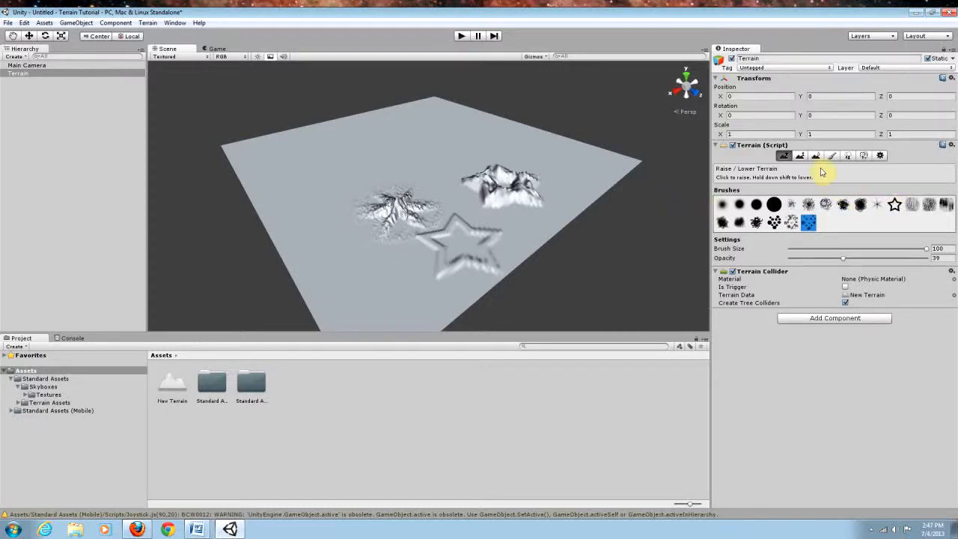
Step: Flatten the central terrain features with the Paint Height tool and the soft round brush
left_click(814, 157)
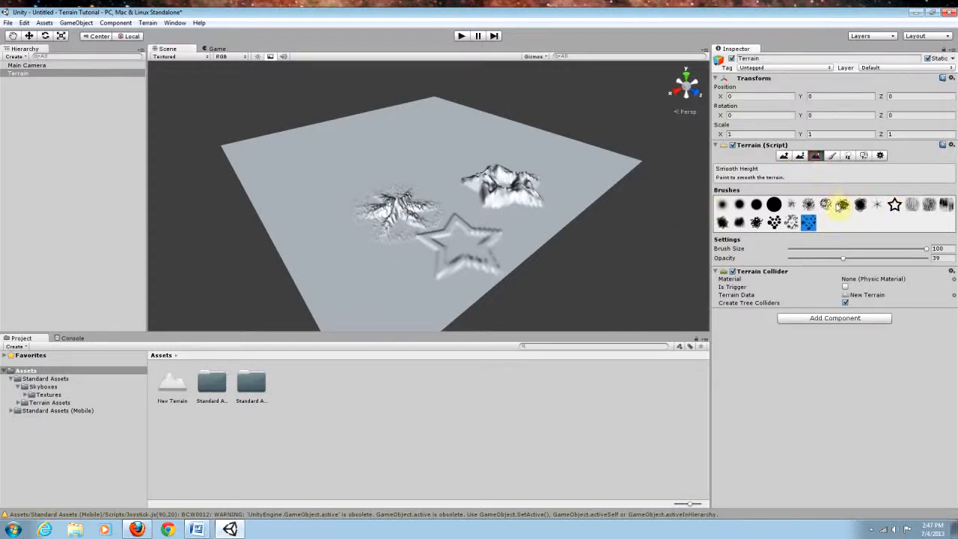
left_click(800, 157)
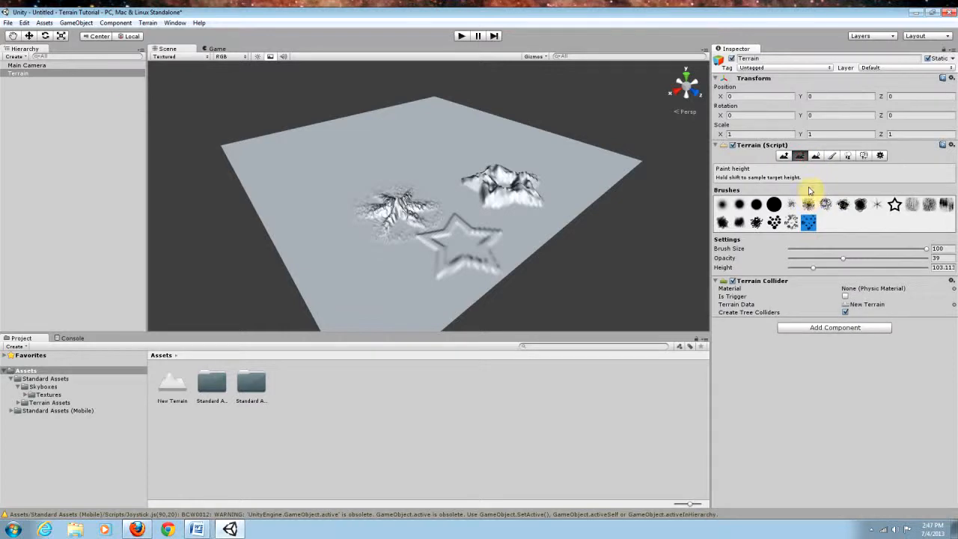
left_click(740, 205)
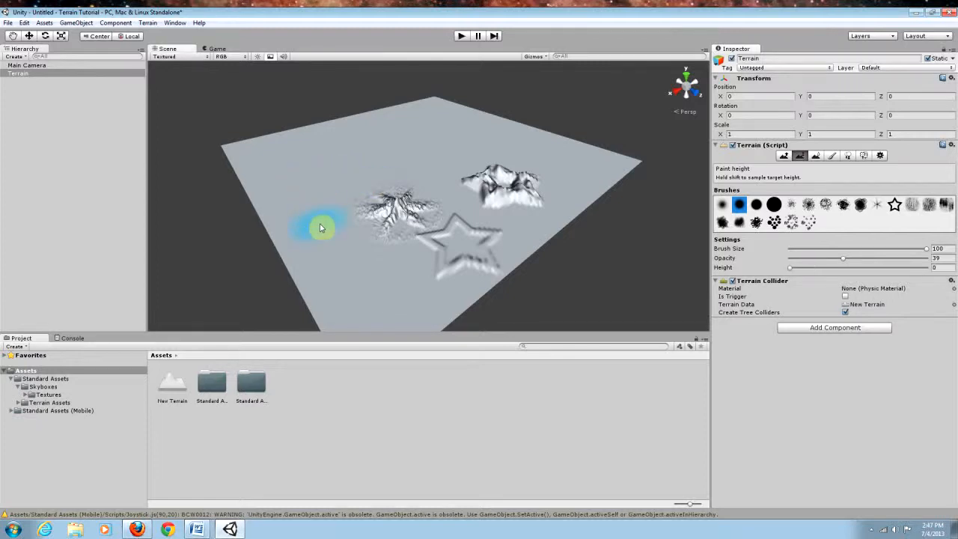
mouse_move(323, 235)
left_mouse_down()
mouse_move(389, 197)
mouse_move(368, 223)
mouse_move(394, 207)
mouse_move(384, 233)
mouse_move(419, 206)
mouse_move(321, 215)
mouse_move(342, 180)
left_mouse_up()
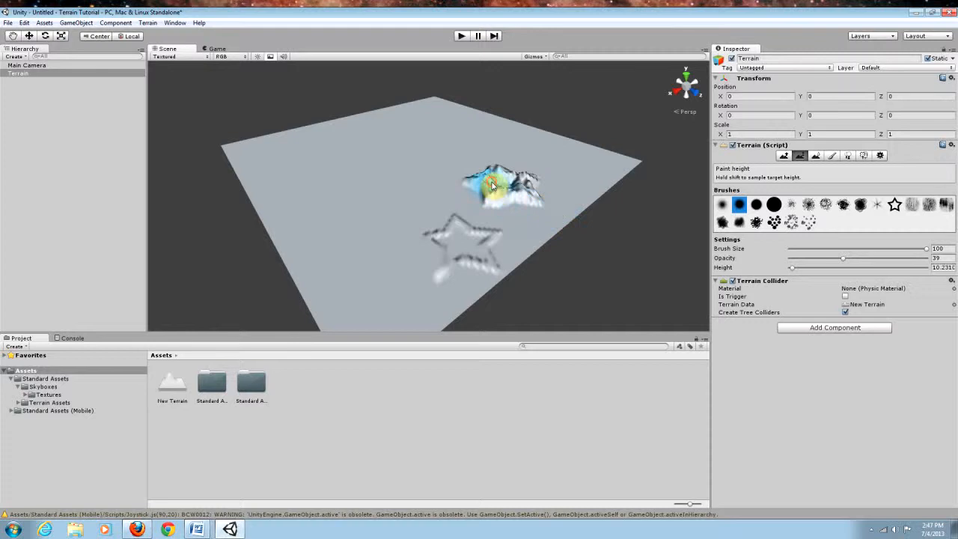
Step: Flatten the remaining star shape, then smooth the ridges with the Smooth Height tool and a round brush at opacity 100
mouse_move(406, 196)
left_mouse_down()
mouse_move(395, 235)
mouse_move(438, 220)
mouse_move(423, 265)
mouse_move(380, 202)
mouse_move(413, 187)
mouse_move(460, 220)
mouse_move(456, 192)
mouse_move(473, 195)
mouse_move(479, 252)
left_mouse_up()
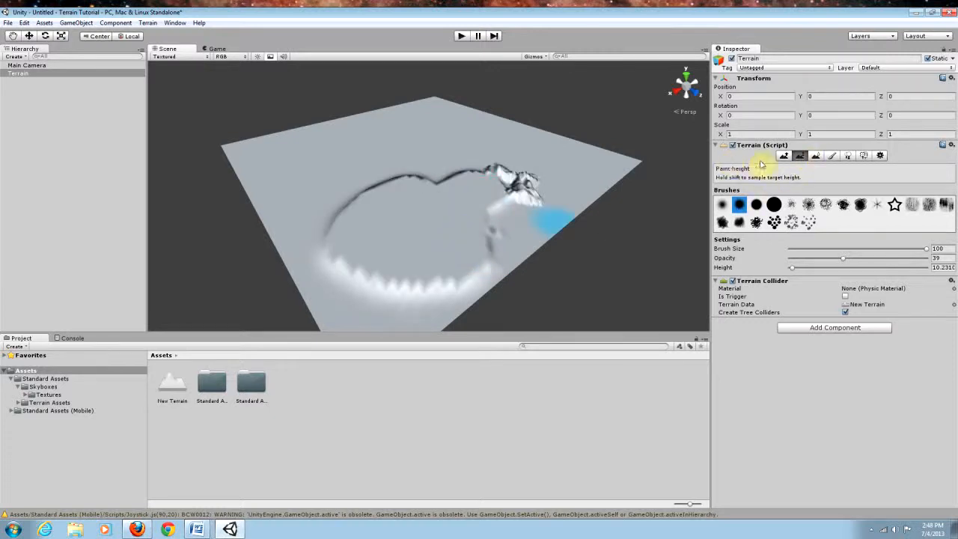
left_click(817, 155)
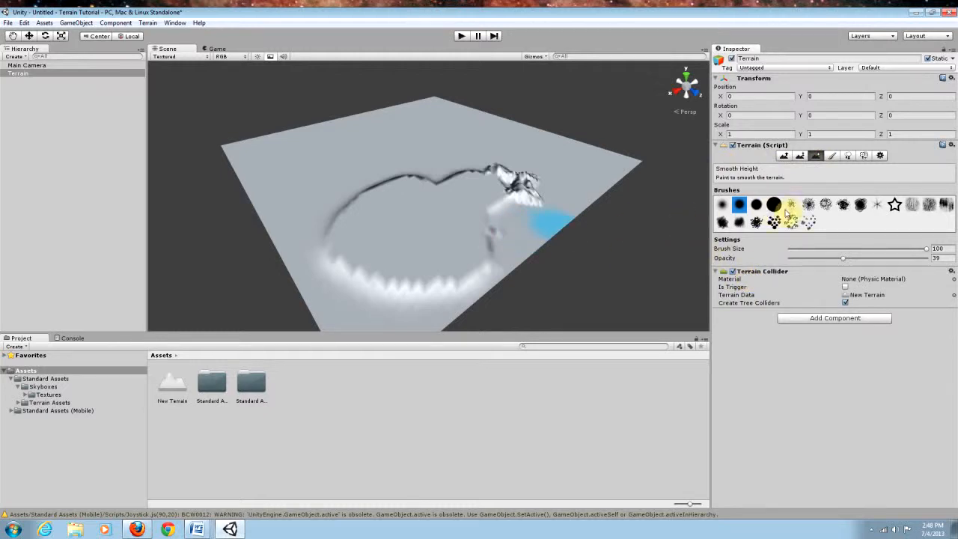
left_click(758, 206)
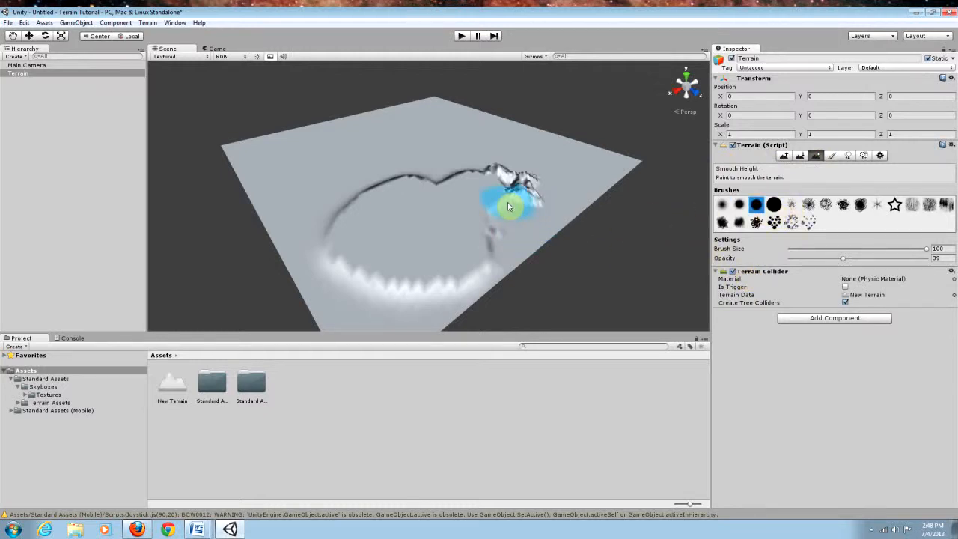
mouse_move(508, 207)
left_mouse_down()
mouse_move(496, 216)
mouse_move(514, 203)
mouse_move(501, 168)
mouse_move(520, 199)
mouse_move(497, 262)
mouse_move(483, 247)
mouse_move(408, 289)
left_mouse_up()
left_click_drag(843, 257, 934, 258)
mouse_move(506, 171)
left_mouse_down()
mouse_move(422, 187)
mouse_move(507, 216)
mouse_move(489, 257)
mouse_move(418, 276)
mouse_move(359, 269)
mouse_move(344, 222)
mouse_move(332, 239)
mouse_move(371, 188)
mouse_move(508, 175)
mouse_move(538, 193)
left_mouse_up()
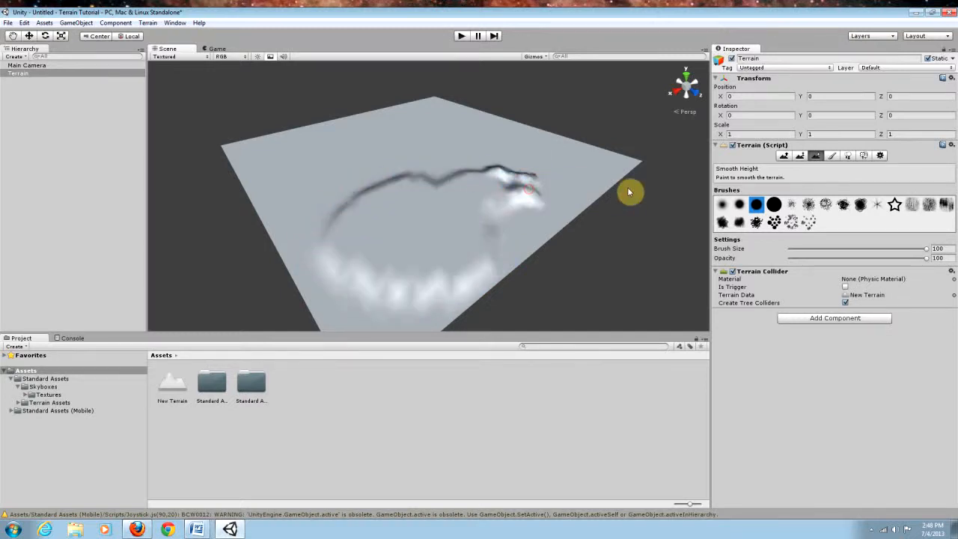
Step: Flatten the entire terrain back to height 0 with the Paint Height tool
left_click(799, 155)
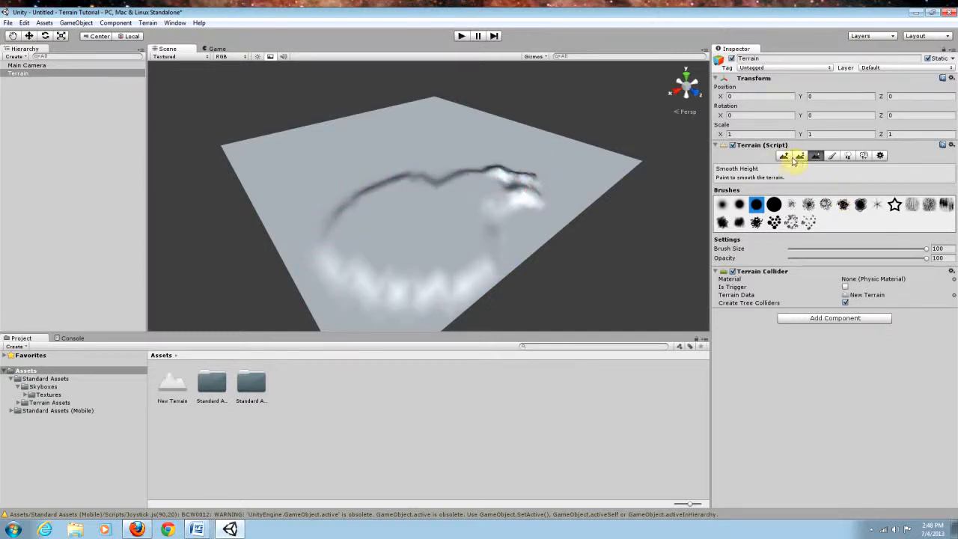
left_click(568, 163, "shift")
mouse_move(574, 162)
left_mouse_down()
mouse_move(364, 227)
mouse_move(458, 184)
mouse_move(322, 210)
mouse_move(496, 171)
mouse_move(321, 214)
mouse_move(544, 188)
mouse_move(317, 277)
mouse_move(462, 208)
mouse_move(397, 291)
mouse_move(403, 315)
left_mouse_up()
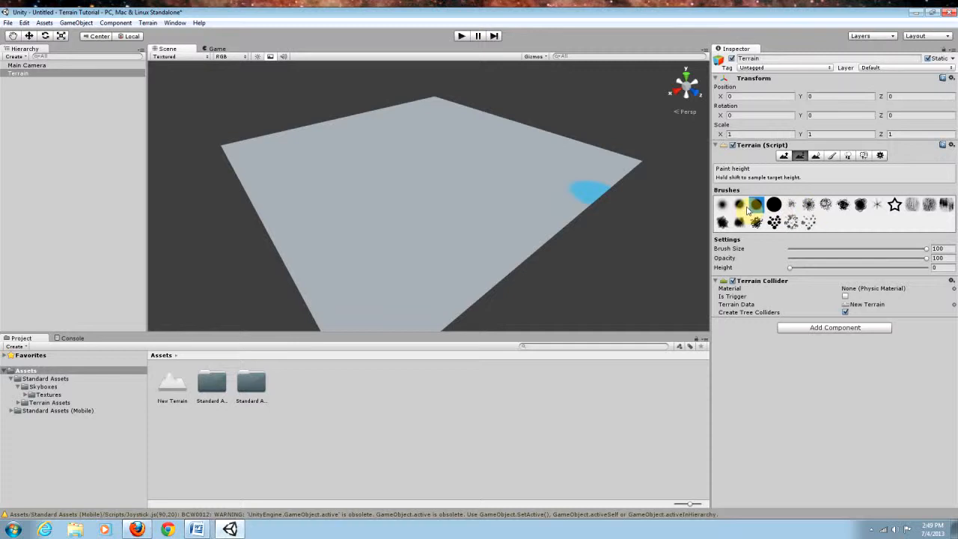
Step: Paint raised hills in the middle of the terrain with Raise / Lower Terrain, the first brush, at opacity 100
left_click(722, 205)
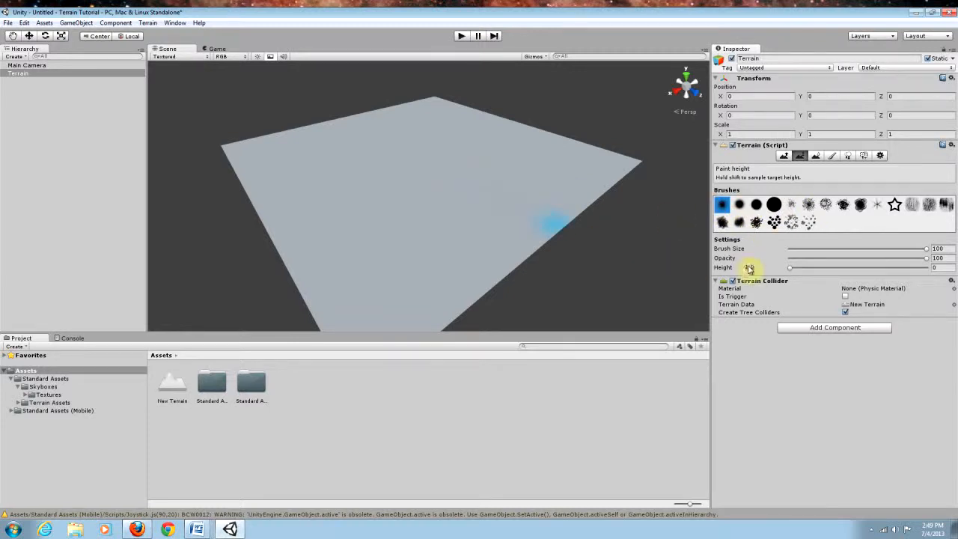
left_click(784, 155)
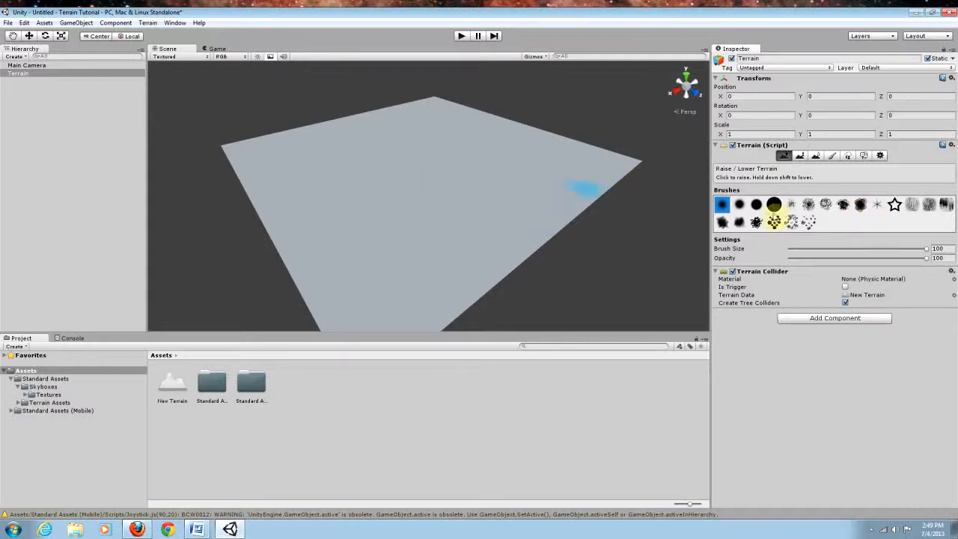
left_click_drag(927, 258, 807, 268)
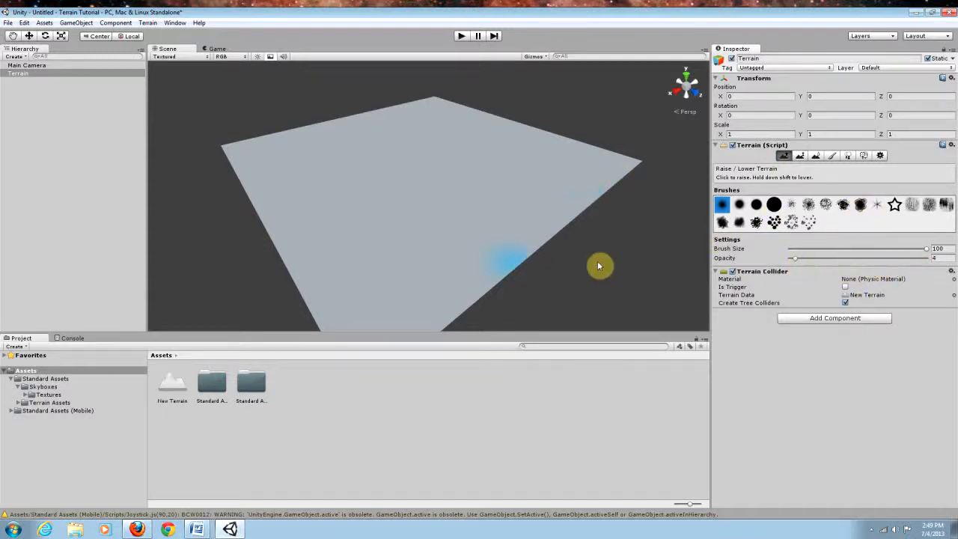
left_click_drag(796, 258, 946, 258)
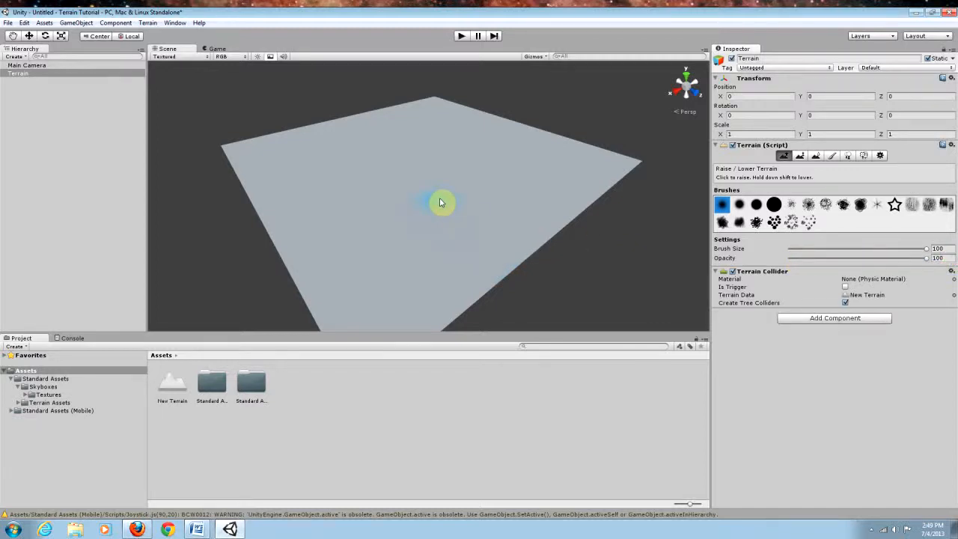
mouse_move(447, 195)
left_mouse_down()
mouse_move(364, 222)
mouse_move(474, 215)
mouse_move(294, 256)
mouse_move(349, 207)
mouse_move(445, 184)
mouse_move(368, 238)
mouse_move(404, 215)
mouse_move(501, 190)
mouse_move(431, 253)
left_mouse_up()
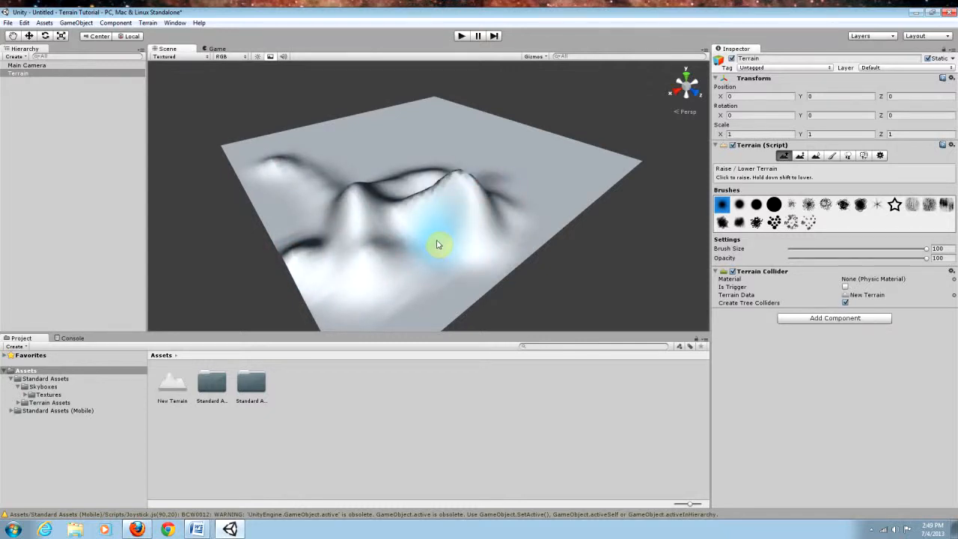
Step: Undo the painted hills
key("ctrl+z")
key("ctrl+z")
key("ctrl+z")
key("ctrl+z")
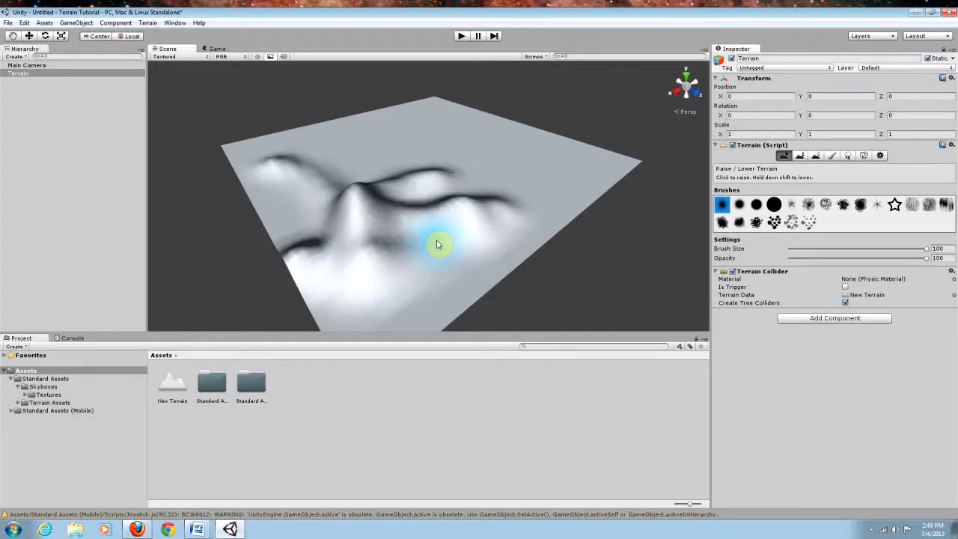
key("ctrl+z")
key("ctrl+z")
key("ctrl+z")
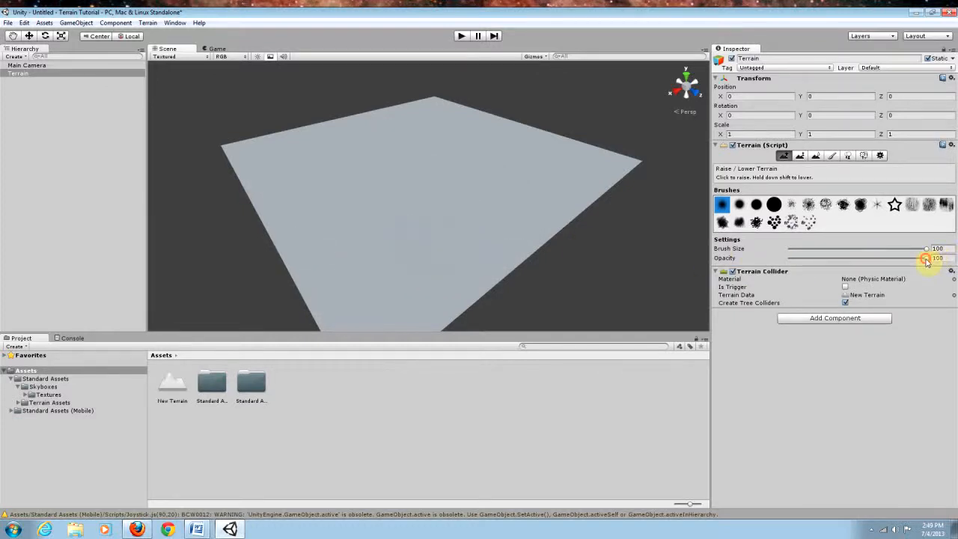
Step: Set the opacity to 3 and paint faint bumps across the whole terrain with the first brush
left_click_drag(927, 259, 795, 264)
mouse_move(406, 199)
left_mouse_down()
mouse_move(437, 214)
mouse_move(408, 235)
mouse_move(522, 207)
mouse_move(450, 259)
mouse_move(525, 214)
mouse_move(474, 222)
mouse_move(496, 218)
mouse_move(499, 184)
mouse_move(499, 201)
mouse_move(327, 254)
mouse_move(512, 284)
mouse_move(526, 319)
mouse_move(706, 218)
mouse_move(494, 187)
mouse_move(255, 191)
mouse_move(459, 148)
mouse_move(292, 152)
mouse_move(446, 133)
mouse_move(607, 137)
mouse_move(587, 168)
mouse_move(652, 226)
mouse_move(668, 145)
mouse_move(349, 162)
mouse_move(289, 135)
mouse_move(611, 130)
mouse_move(549, 124)
left_mouse_up()
mouse_move(397, 131)
left_mouse_down()
mouse_move(252, 128)
mouse_move(394, 132)
mouse_move(614, 117)
mouse_move(417, 124)
mouse_move(569, 140)
left_mouse_up()
mouse_move(558, 131)
right_mouse_down()
mouse_move(541, 130)
mouse_move(548, 109)
mouse_move(561, 154)
mouse_move(552, 139)
right_mouse_up()
left_click_drag(431, 119, 474, 129)
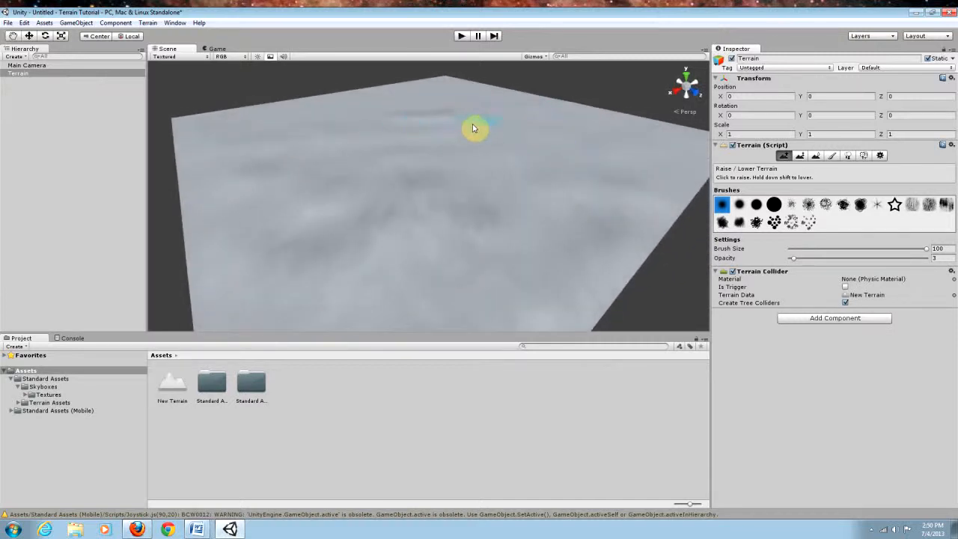
mouse_move(297, 161)
left_mouse_down()
mouse_move(654, 180)
mouse_move(241, 199)
mouse_move(346, 210)
left_mouse_up()
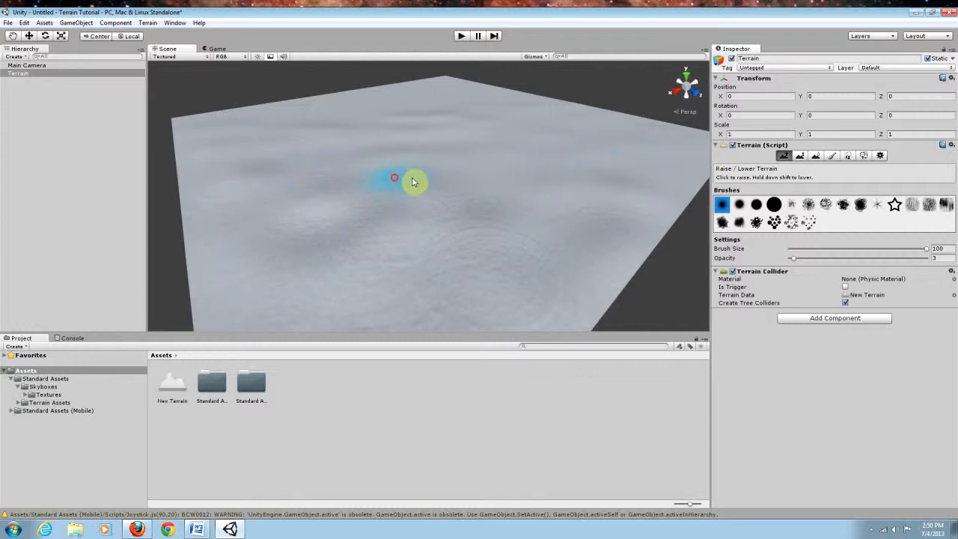
right_click_drag(475, 180, 494, 173)
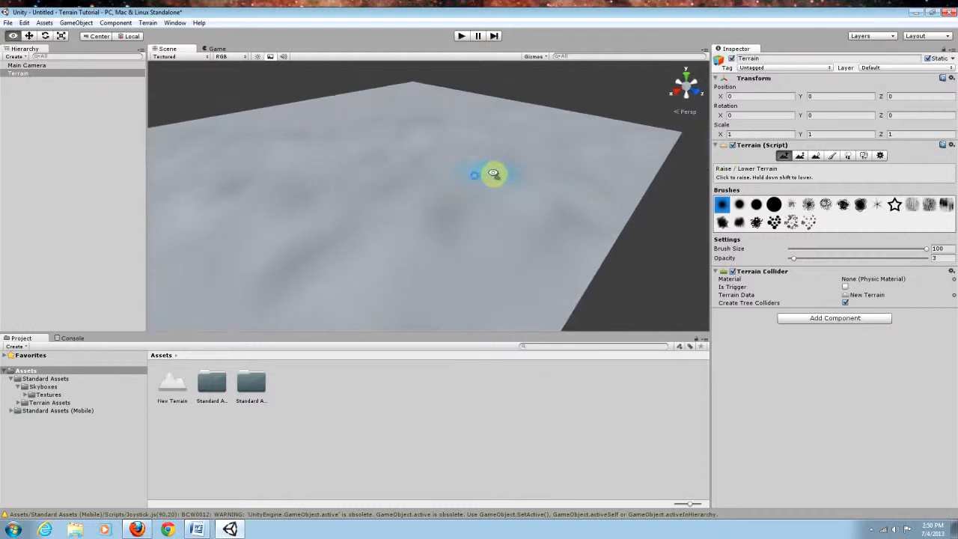
Step: Raise a large mountain near the terrain's far edge using the soft round brush at opacity 40
left_click(758, 205)
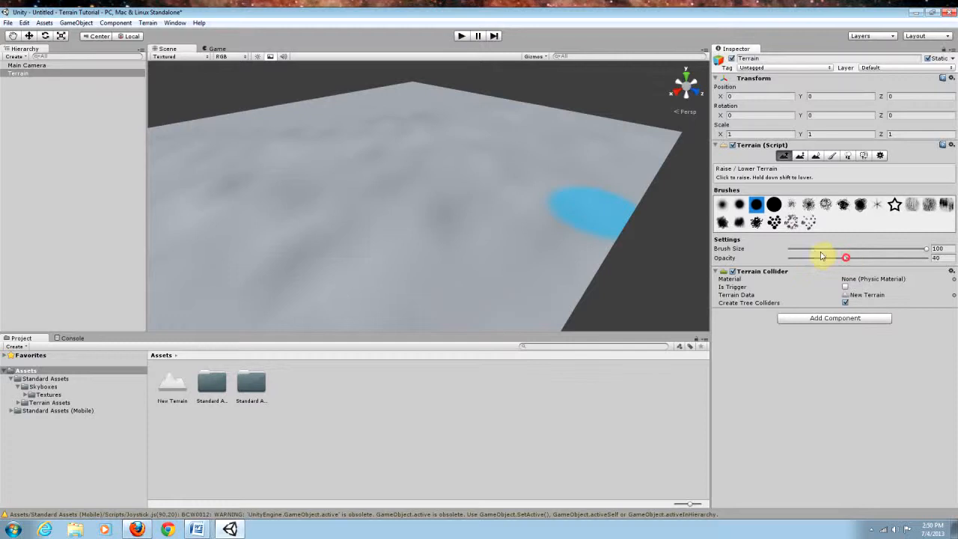
left_click(740, 207)
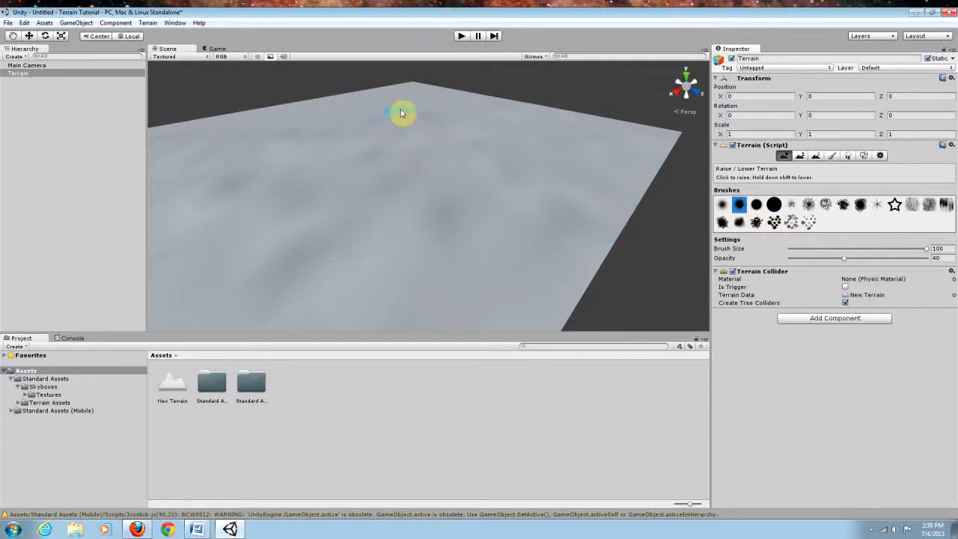
mouse_move(412, 84)
left_mouse_down()
mouse_move(386, 85)
mouse_move(463, 87)
mouse_move(447, 94)
mouse_move(424, 150)
mouse_move(355, 146)
mouse_move(445, 155)
mouse_move(374, 160)
mouse_move(374, 178)
mouse_move(526, 186)
mouse_move(336, 188)
mouse_move(346, 200)
mouse_move(542, 195)
mouse_move(537, 164)
mouse_move(314, 190)
mouse_move(324, 167)
mouse_move(342, 180)
mouse_move(462, 179)
mouse_move(396, 150)
mouse_move(449, 146)
mouse_move(413, 133)
mouse_move(463, 117)
left_mouse_up()
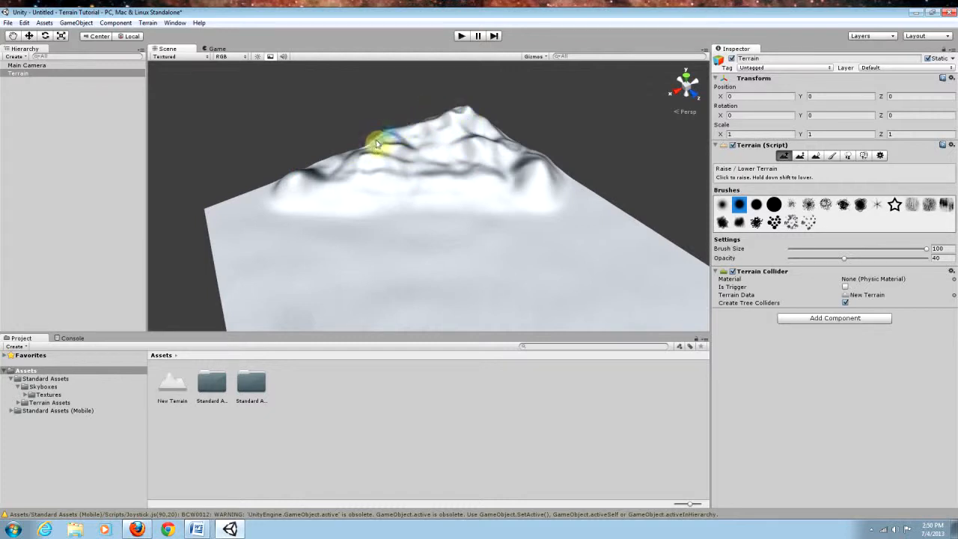
Step: Raise more peaks and ridges around the main mountain to form a mountain range
mouse_move(358, 146)
left_mouse_down()
mouse_move(466, 112)
mouse_move(504, 139)
mouse_move(434, 111)
mouse_move(413, 133)
mouse_move(449, 122)
mouse_move(447, 112)
mouse_move(495, 114)
mouse_move(488, 137)
mouse_move(426, 160)
mouse_move(455, 160)
mouse_move(402, 155)
mouse_move(466, 171)
mouse_move(459, 157)
mouse_move(337, 160)
left_mouse_up()
mouse_move(395, 137)
left_mouse_down()
mouse_move(541, 171)
mouse_move(487, 83)
mouse_move(439, 85)
mouse_move(415, 102)
mouse_move(534, 122)
mouse_move(407, 103)
mouse_move(397, 79)
mouse_move(407, 60)
mouse_move(442, 55)
mouse_move(436, 64)
left_mouse_up()
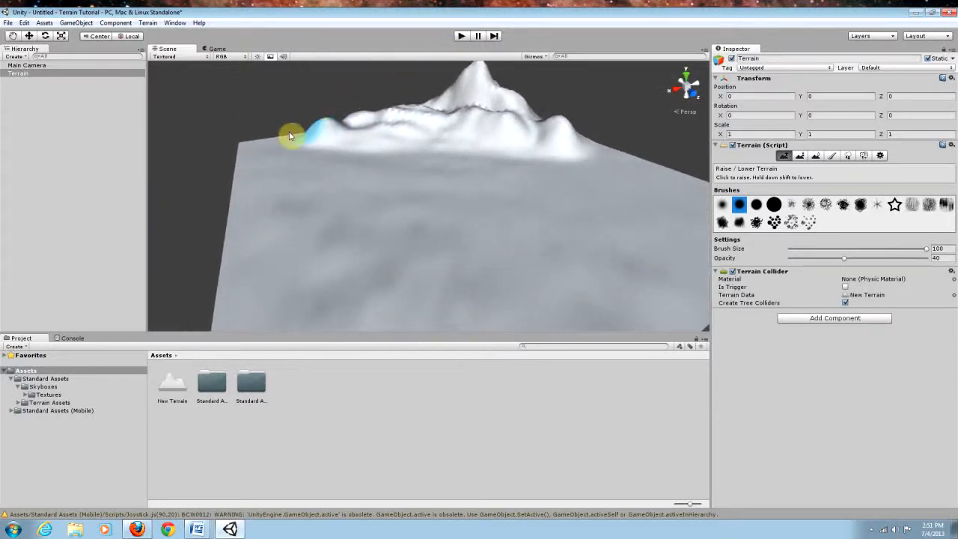
mouse_move(286, 134)
left_mouse_down()
mouse_move(390, 155)
mouse_move(434, 142)
mouse_move(596, 152)
mouse_move(281, 132)
mouse_move(678, 175)
mouse_move(516, 172)
mouse_move(612, 187)
mouse_move(366, 160)
left_mouse_up()
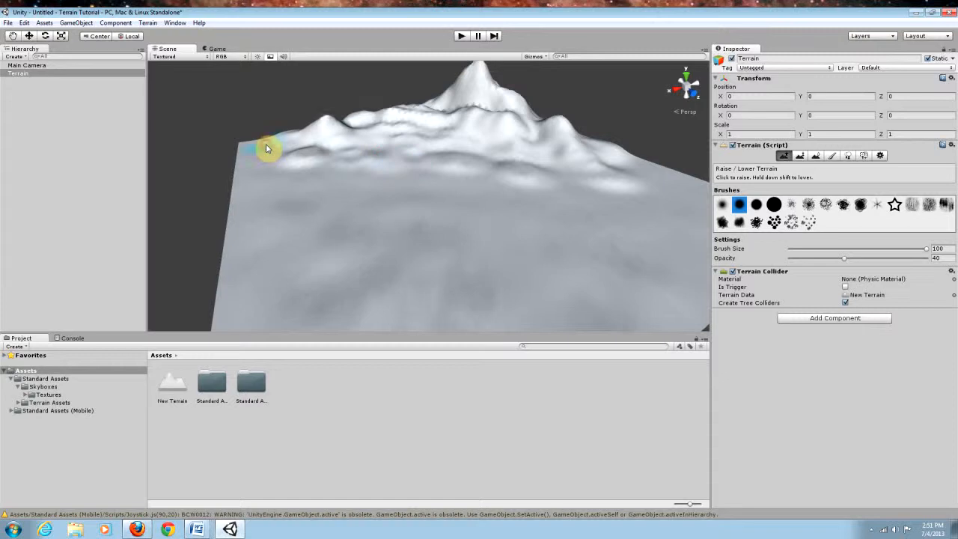
left_click_drag(511, 172, 535, 163, "alt")
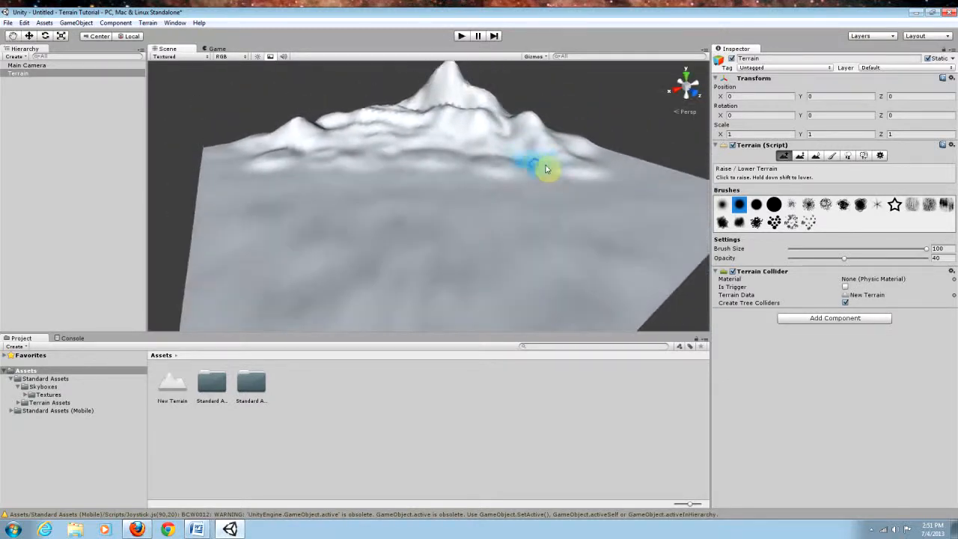
left_click_drag(579, 169, 592, 192, "alt")
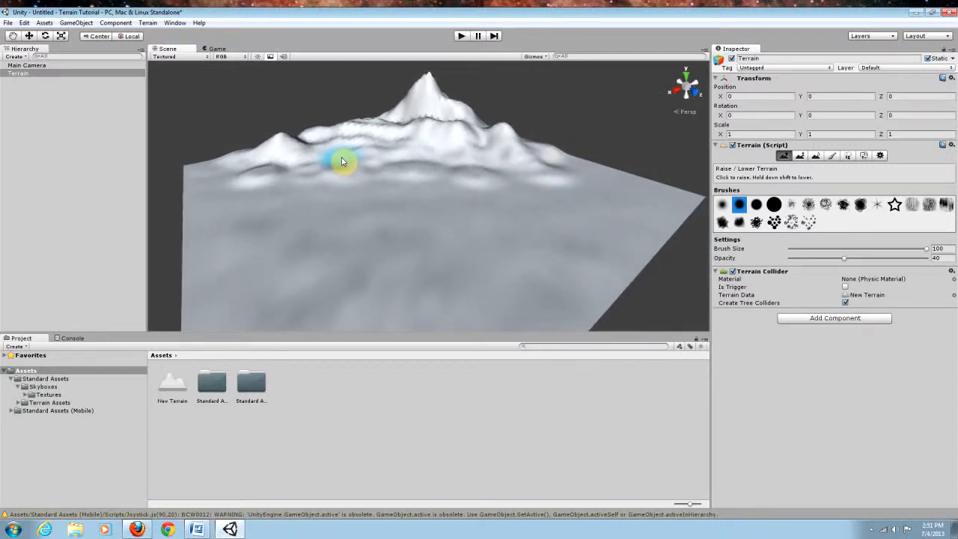
left_click_drag(549, 189, 530, 180, "alt")
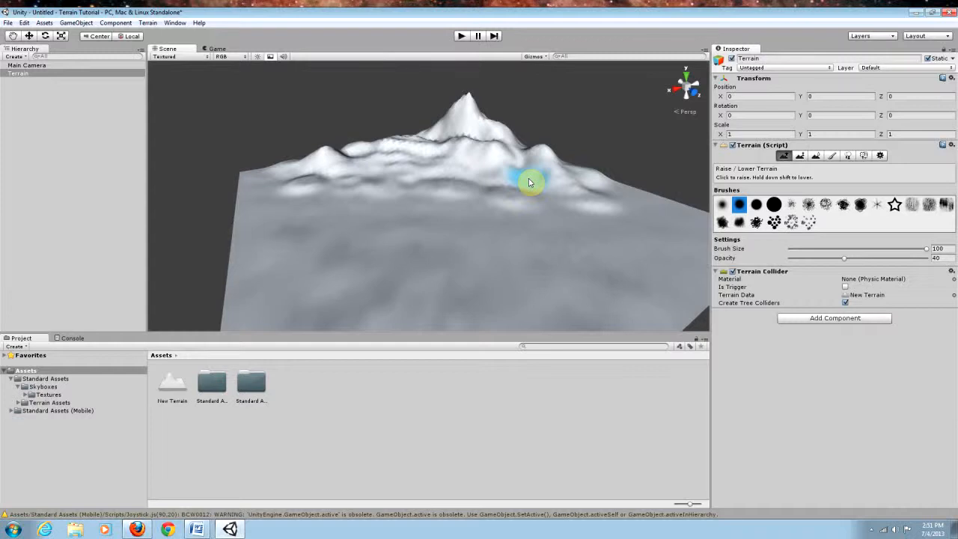
mouse_move(488, 185)
left_mouse_down("alt")
mouse_move(529, 155)
mouse_move(567, 173)
mouse_move(485, 192)
mouse_move(505, 192)
left_mouse_up("alt")
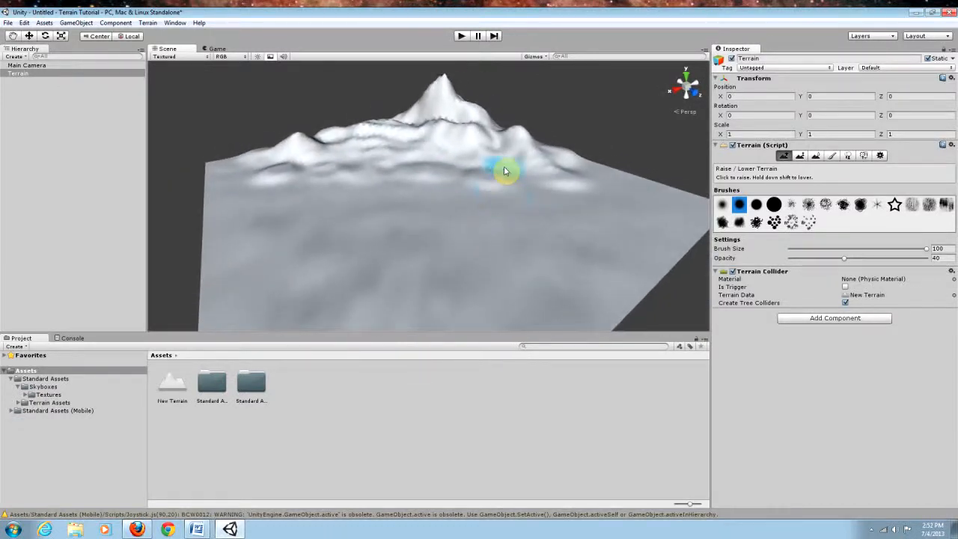